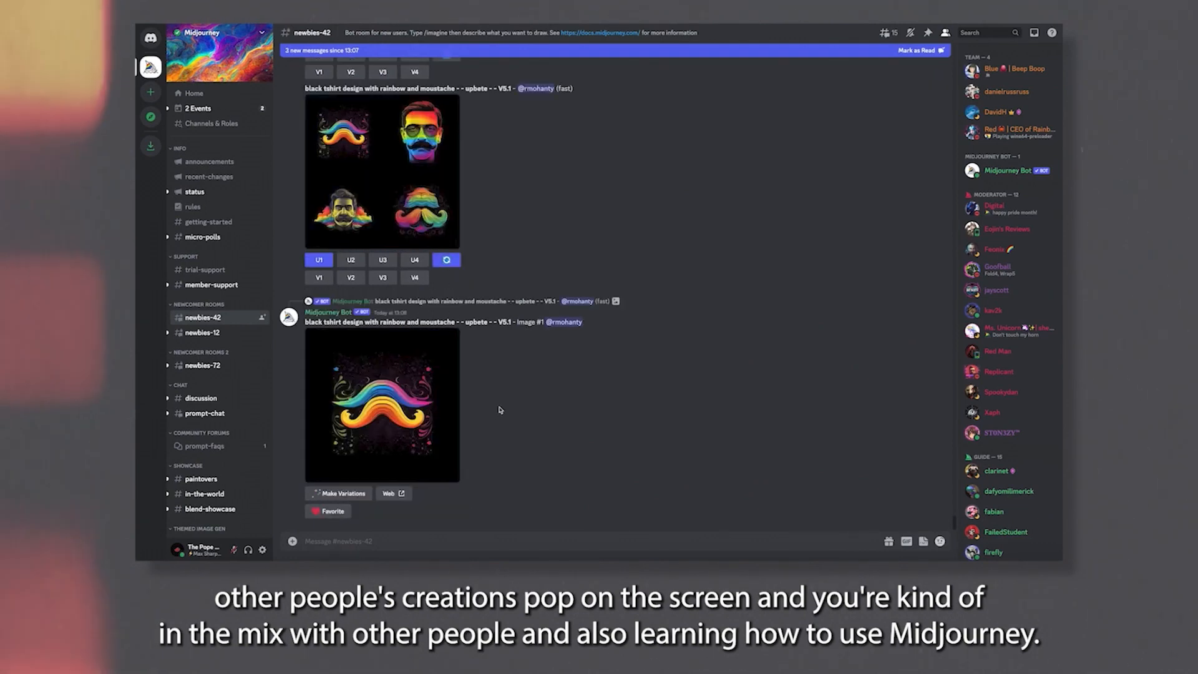
Browse the recent creations in the newbies-42 channel and post the message "test" there.
scroll(512, 400, "up", 10)
scroll(533, 391, "up", 15)
scroll(534, 390, "down", 15)
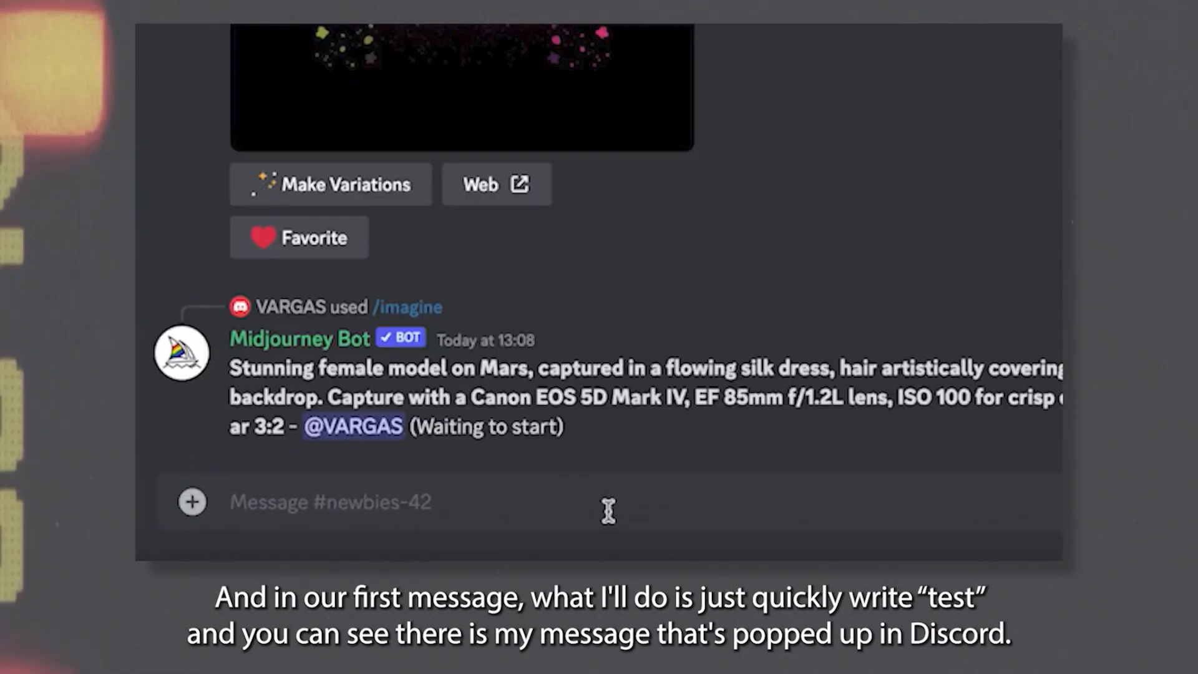
type("test")
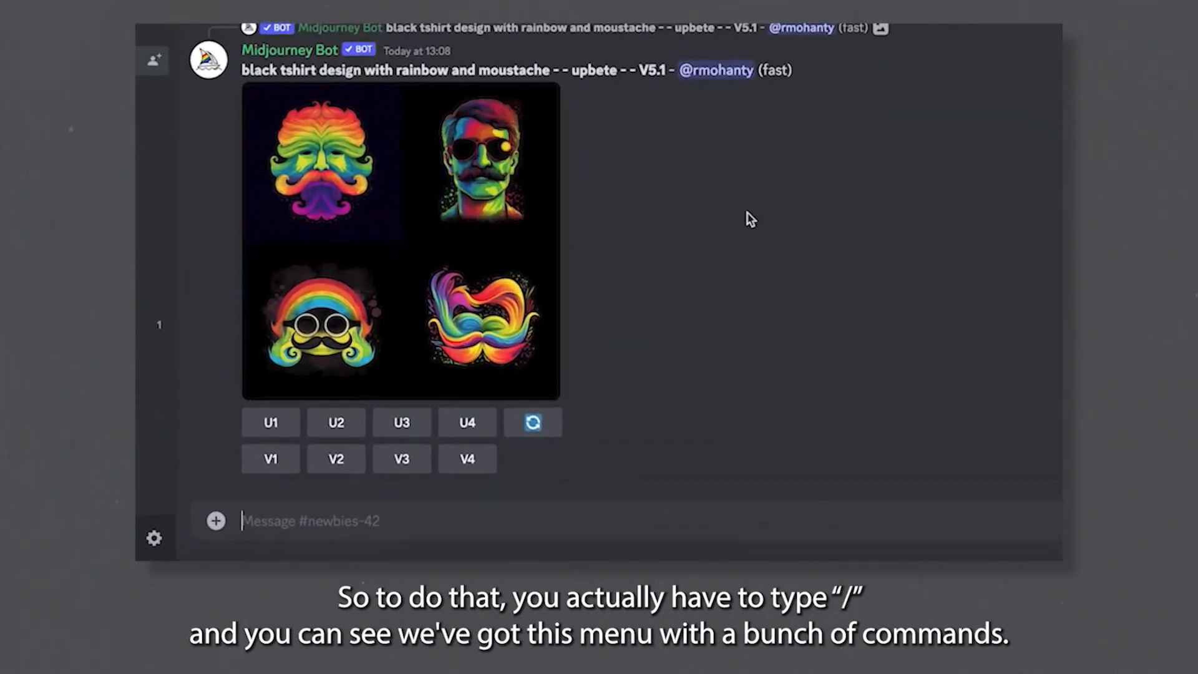
Generate images with the /imagine command using the prompt "ocean".
type("/")
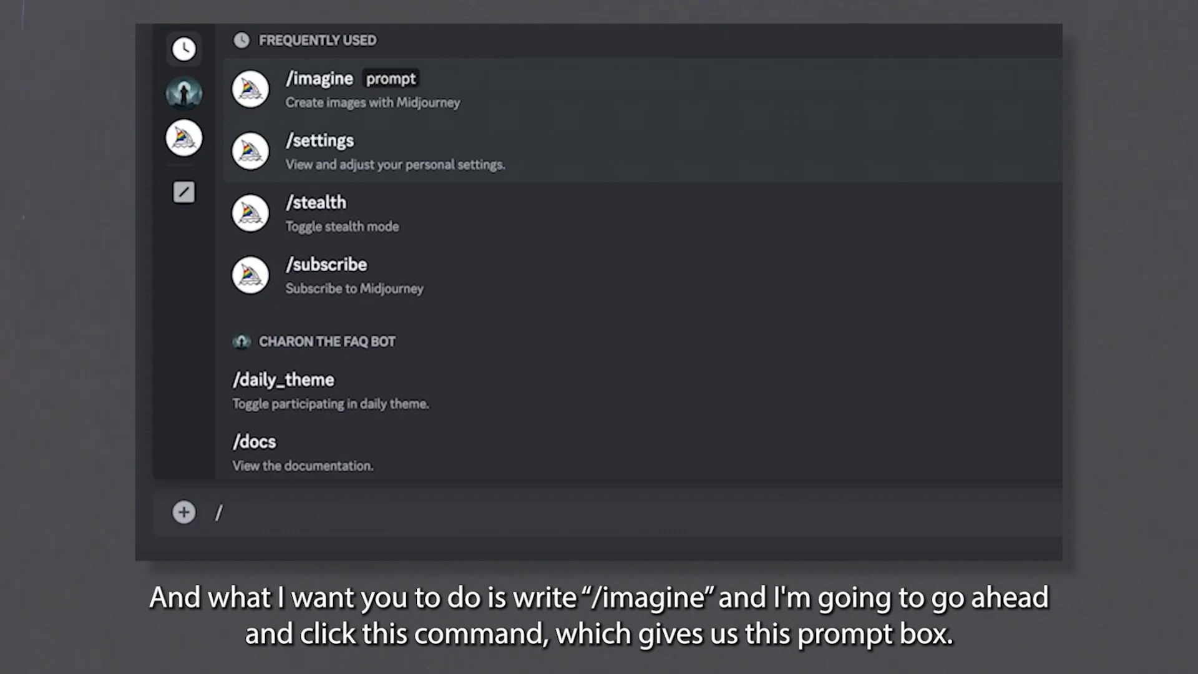
type("imagine")
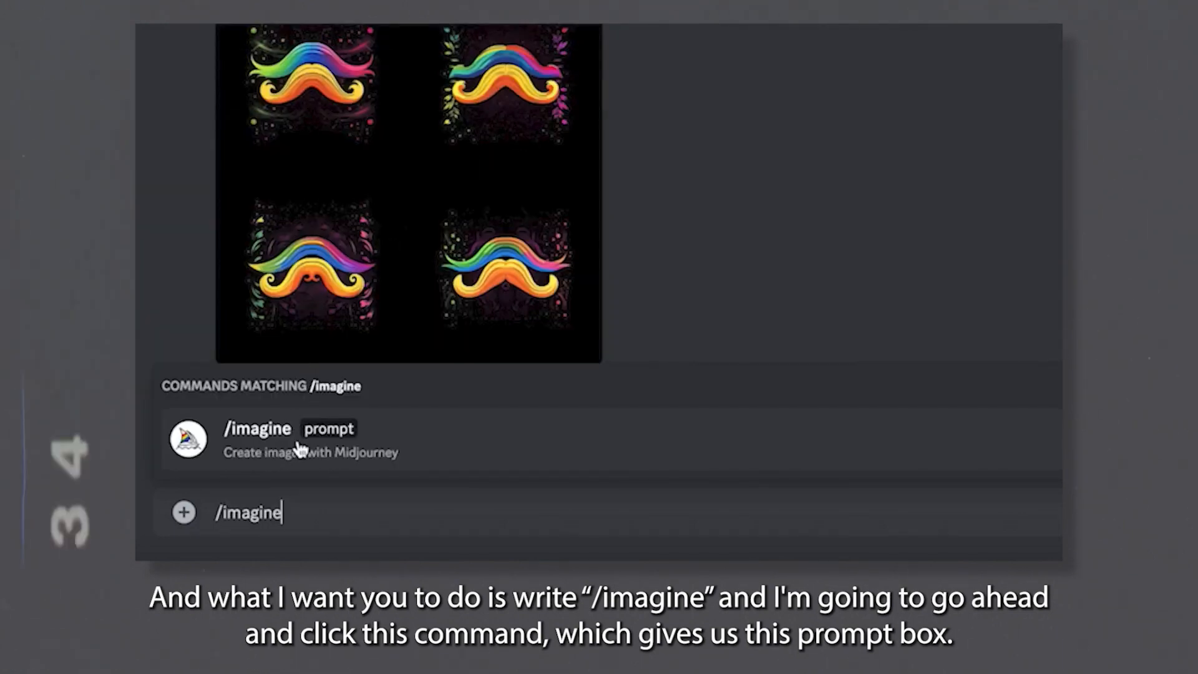
left_click(351, 448)
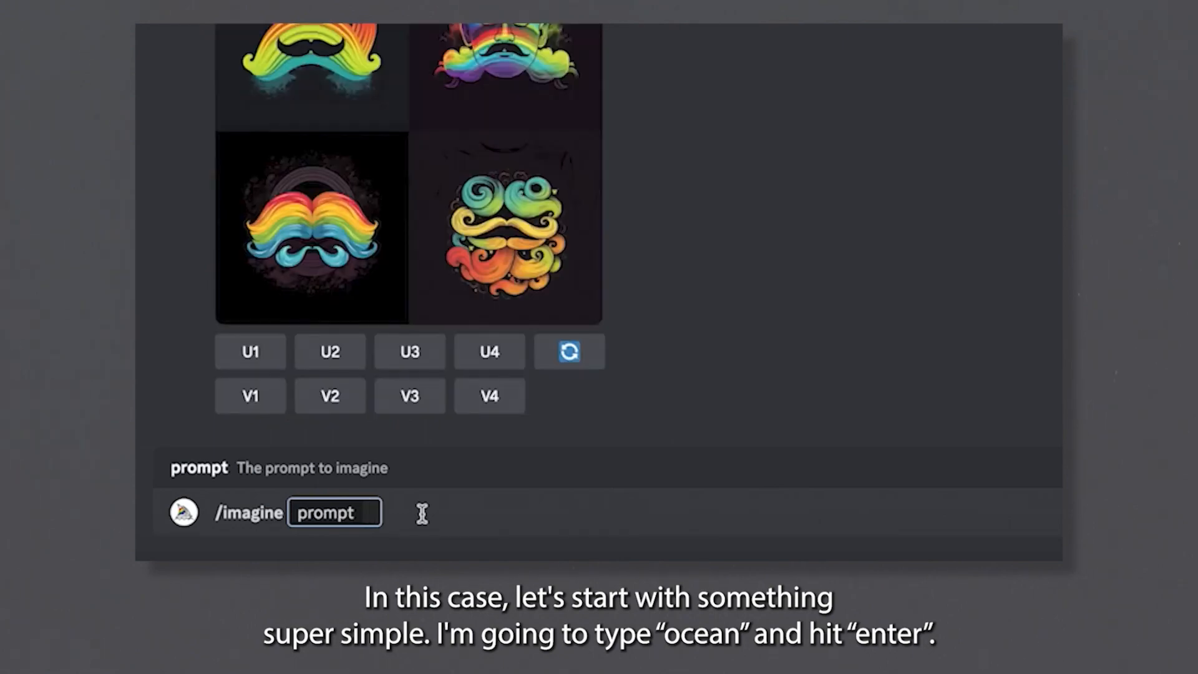
key("Return")
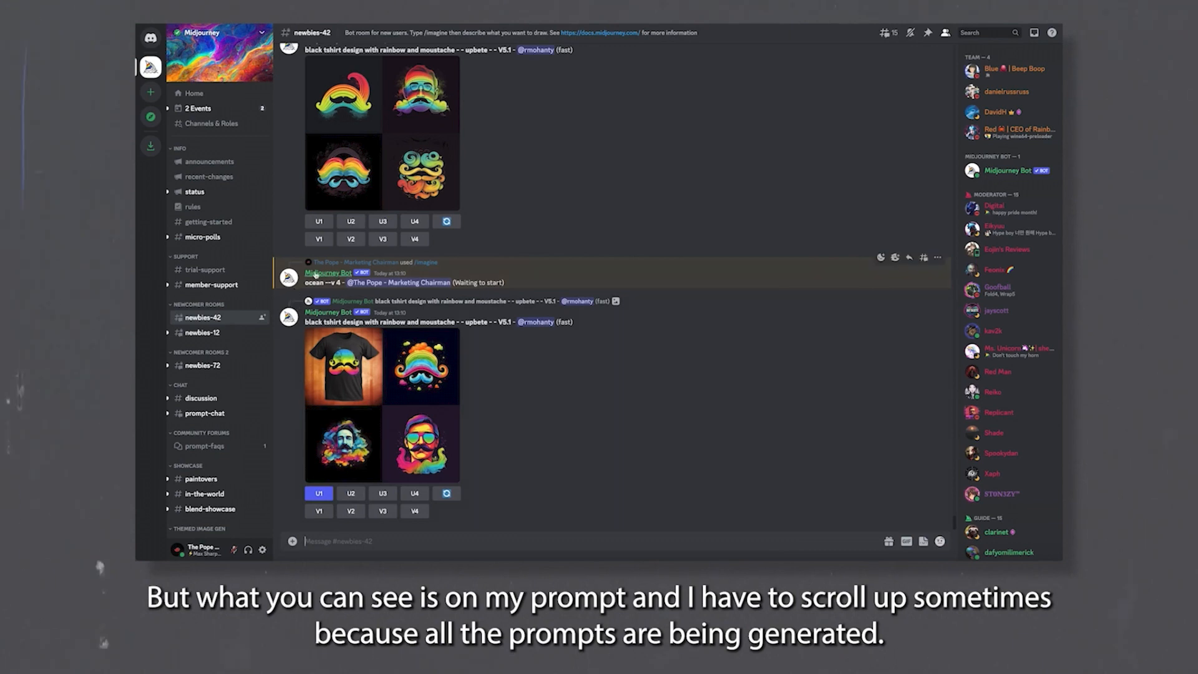
Find the generated ocean image grid in the channel and view its four images enlarged.
scroll(379, 287, "up", 4)
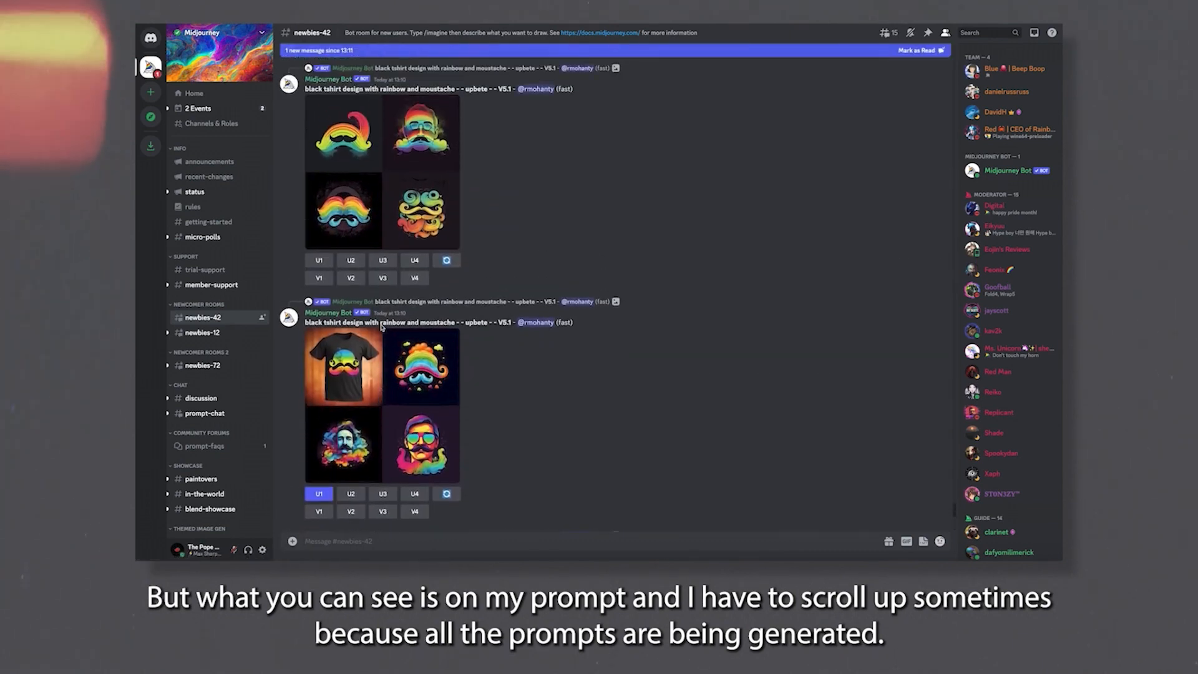
scroll(381, 327, "up", 10)
scroll(381, 327, "down", 10)
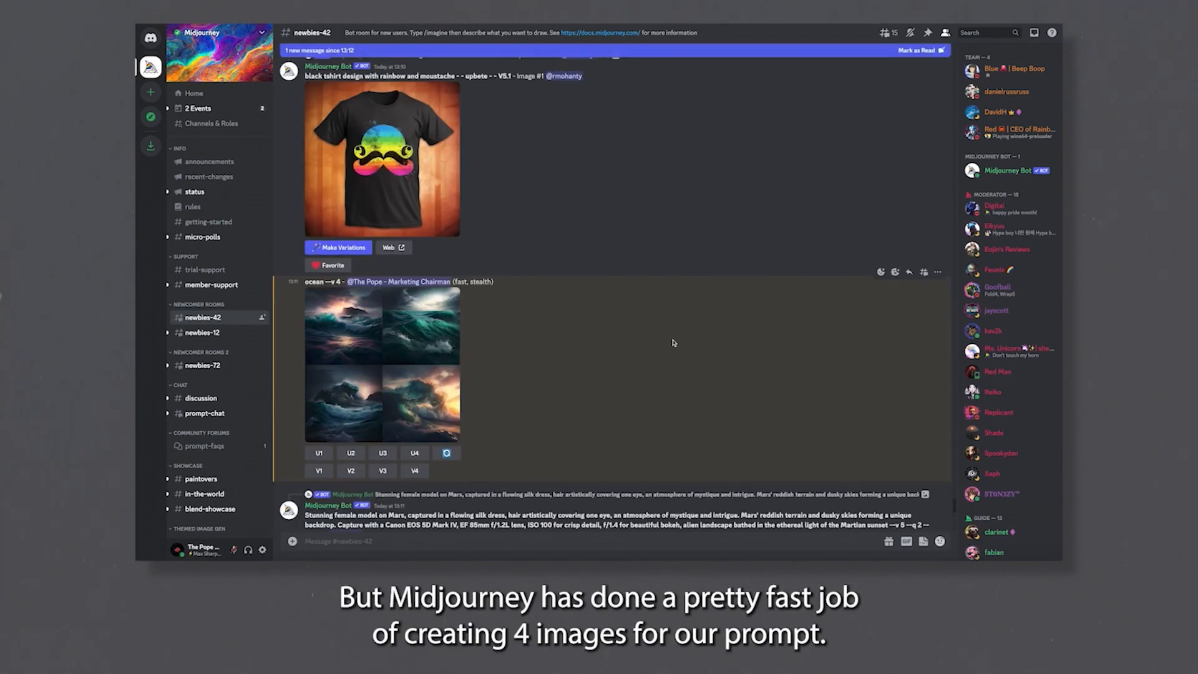
left_click(394, 361)
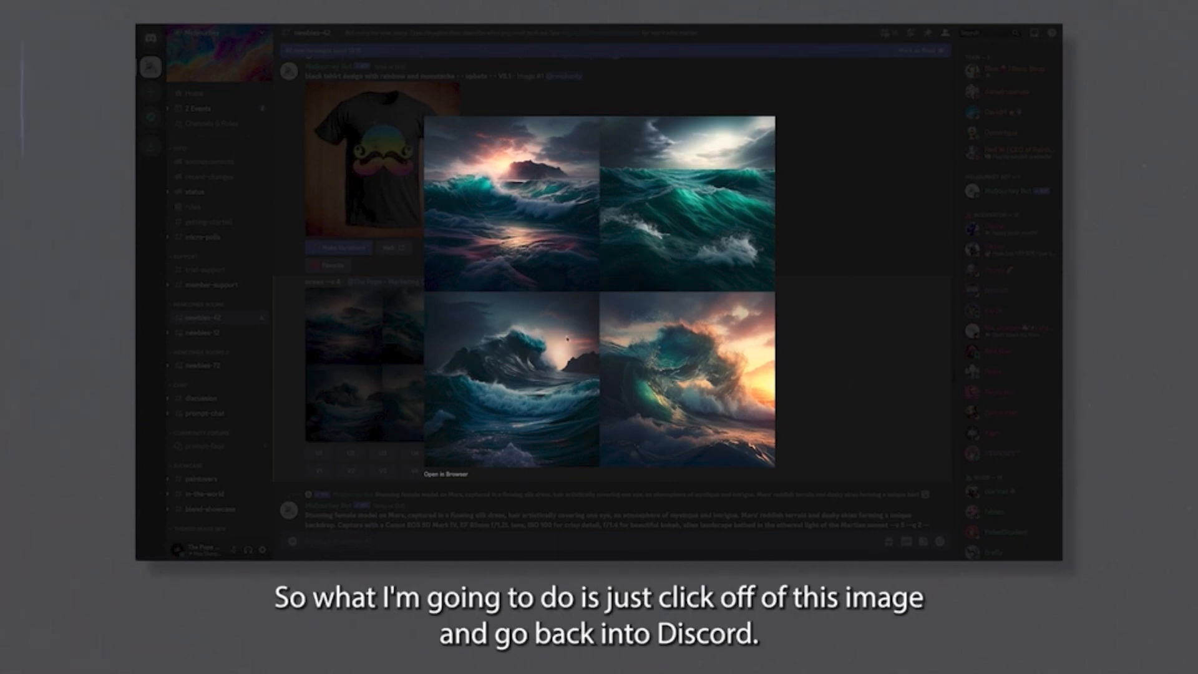
left_click(836, 366)
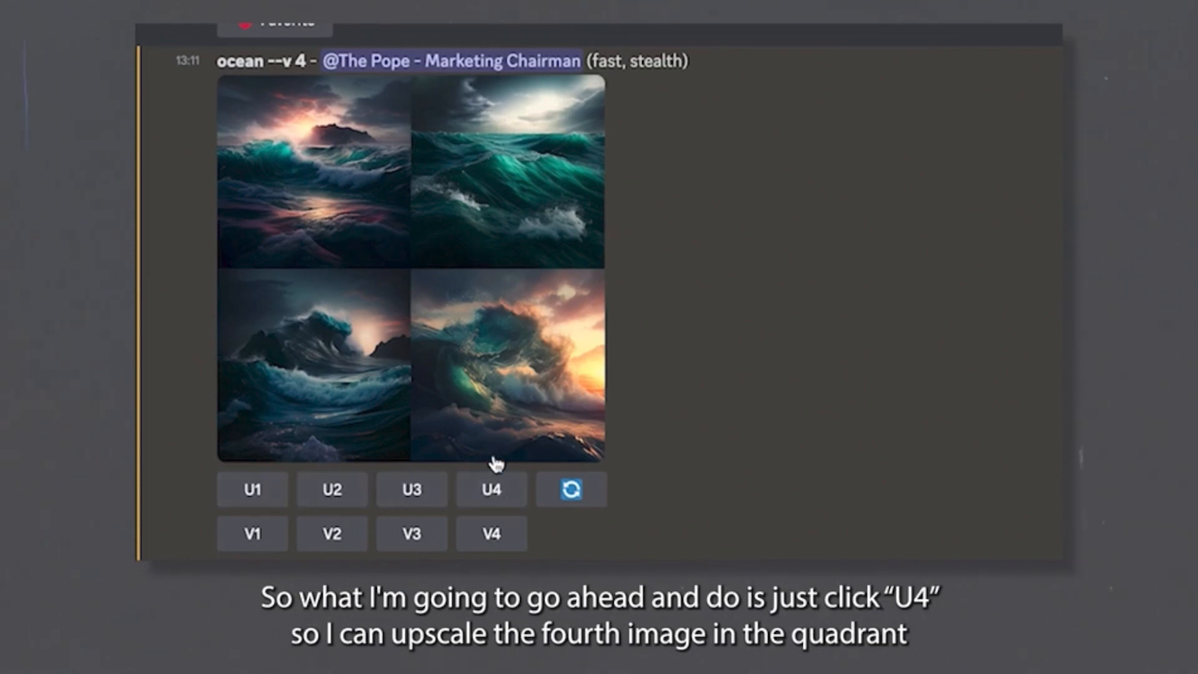
Upscale the fourth image of the version 4 ocean grid and locate the upscaled result in the channel.
left_click(502, 493)
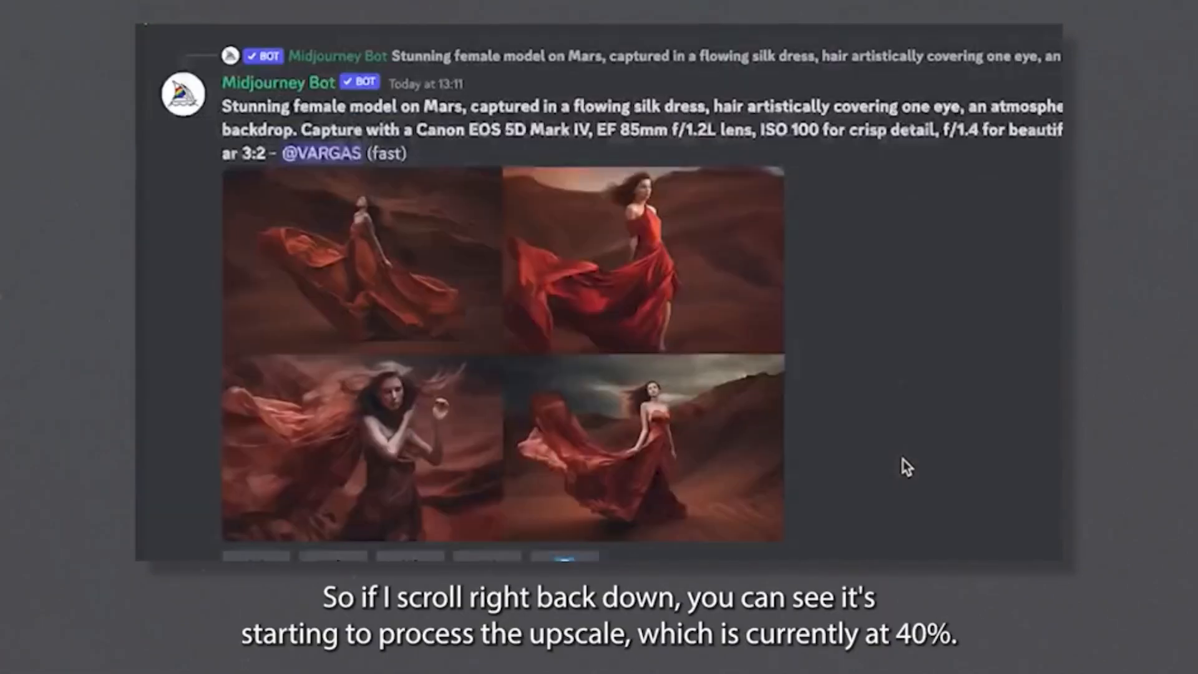
scroll(904, 460, "down", 15)
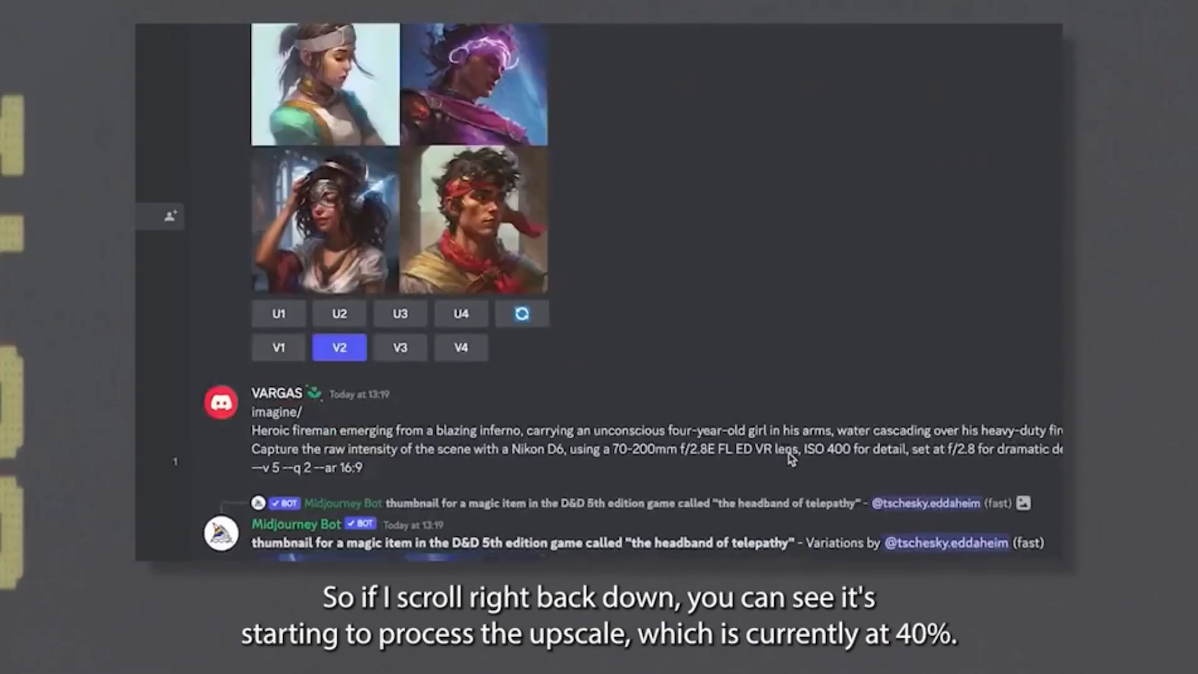
scroll(740, 456, "down", 10)
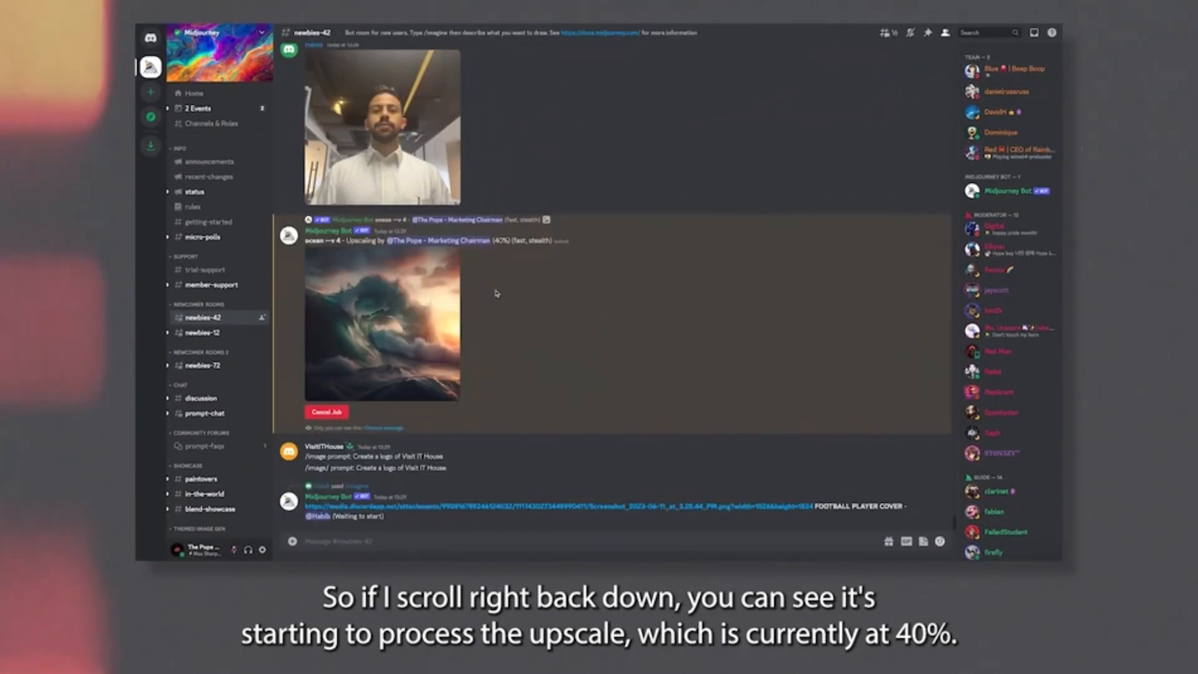
scroll(349, 300, "up", 1)
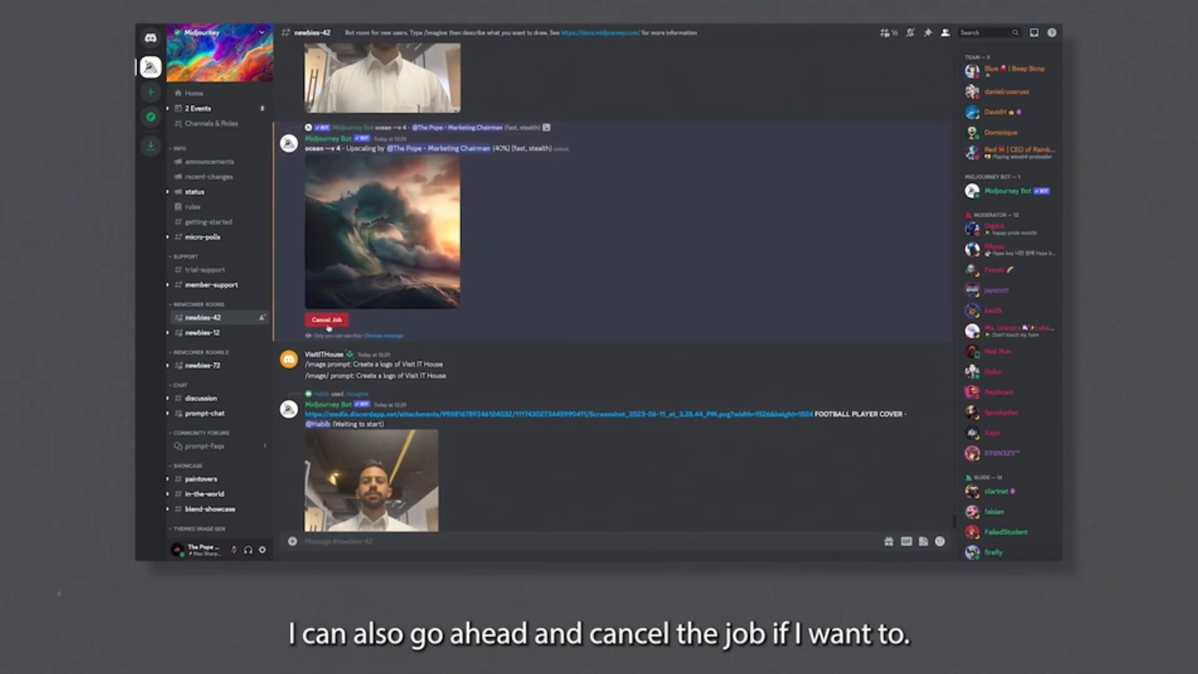
scroll(487, 306, "up", 1)
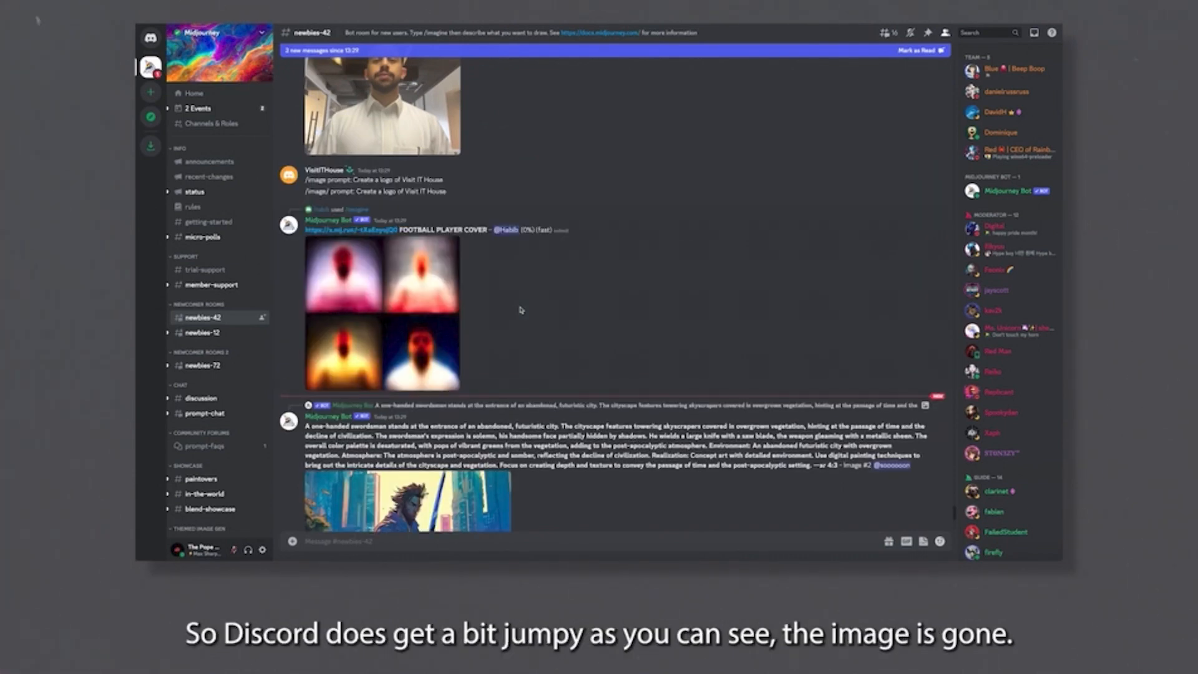
scroll(521, 311, "down", 10)
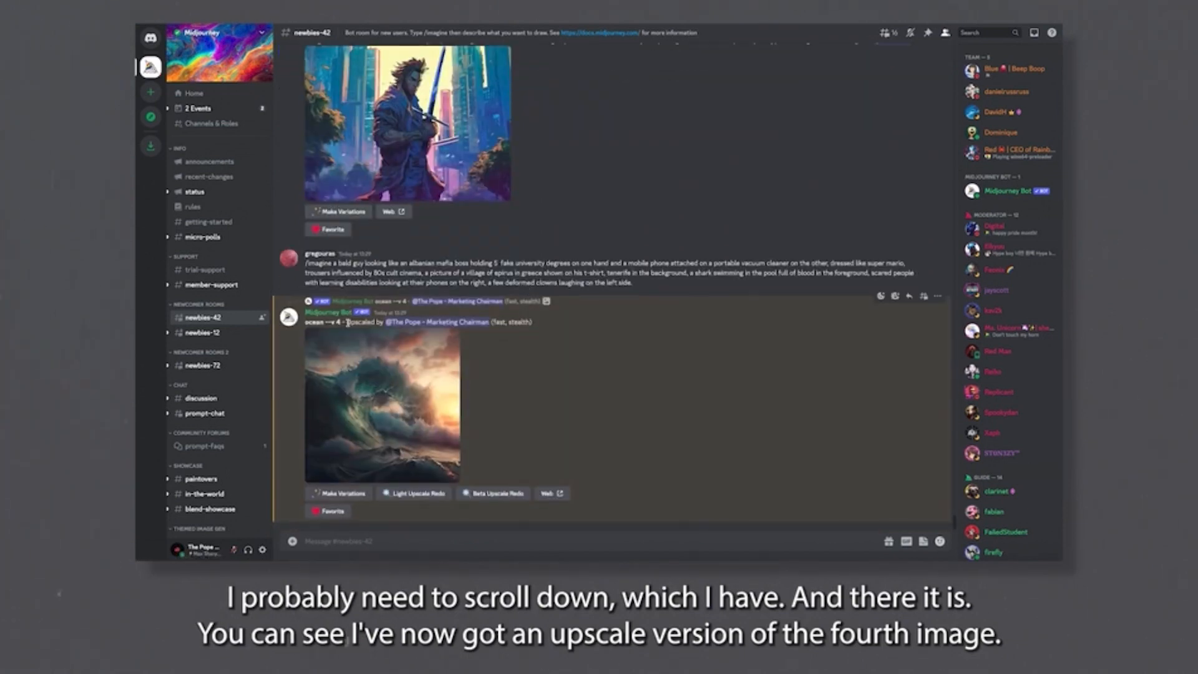
scroll(405, 326, "up", 3)
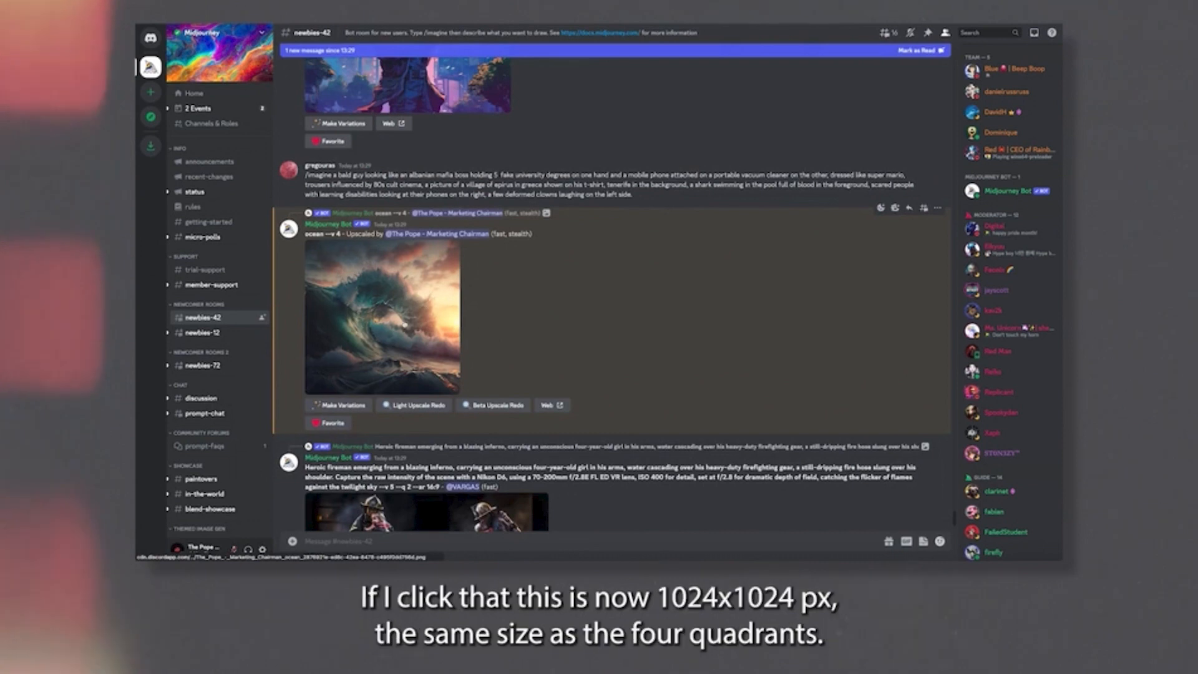
View the upscaled ocean image full size in the browser, check the option for saving it, and return to the Discord channel.
left_click(405, 325)
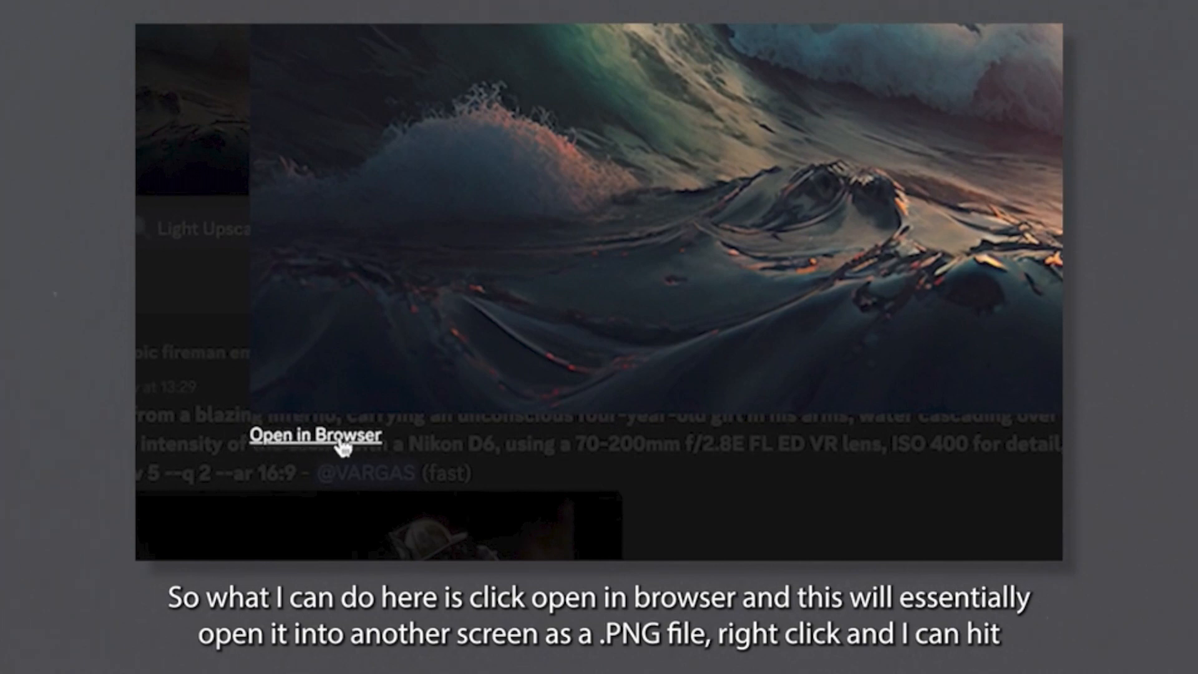
left_click(342, 447)
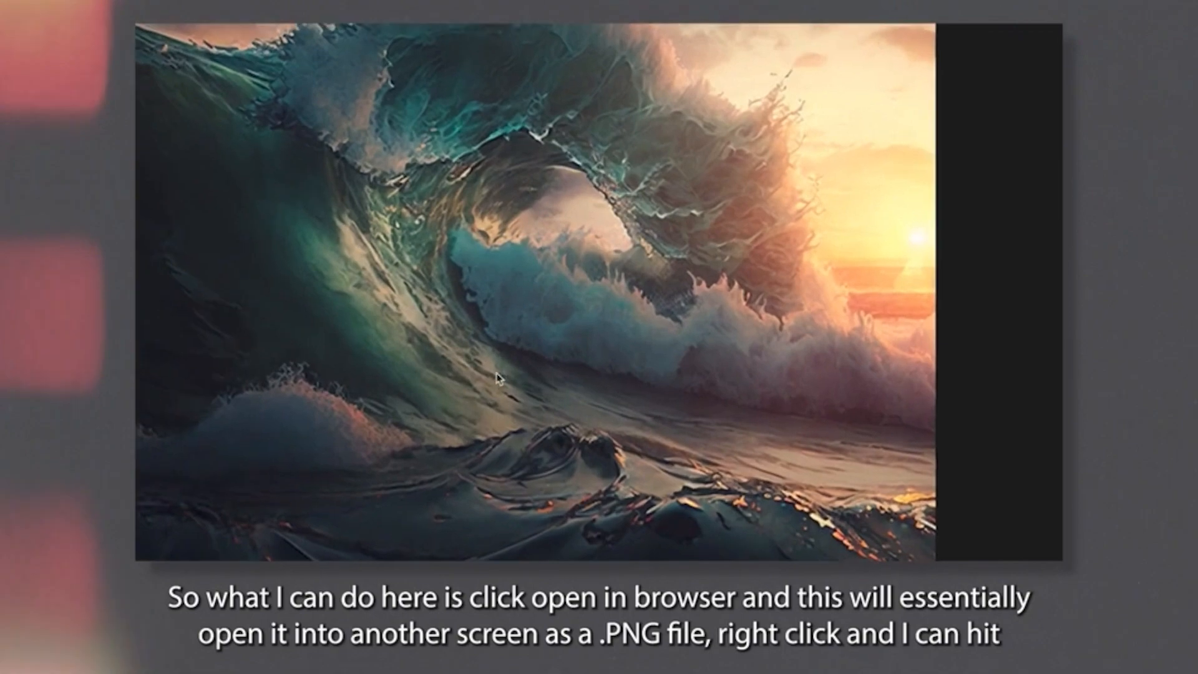
right_click(602, 328)
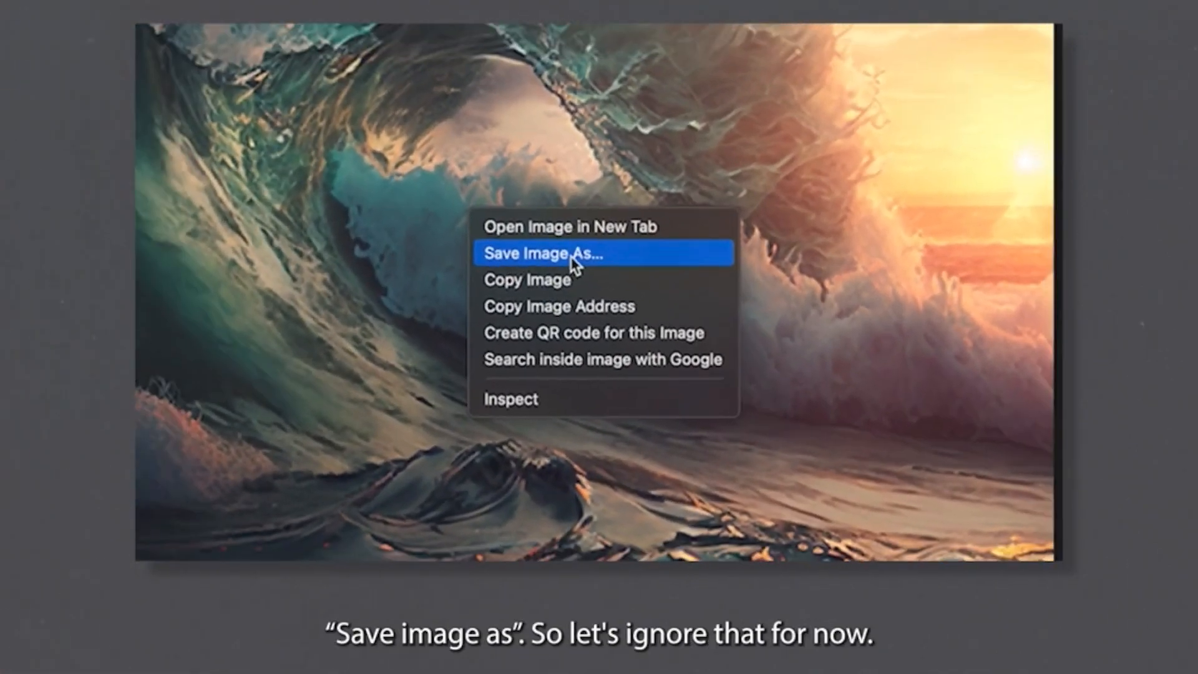
left_click(1055, 246)
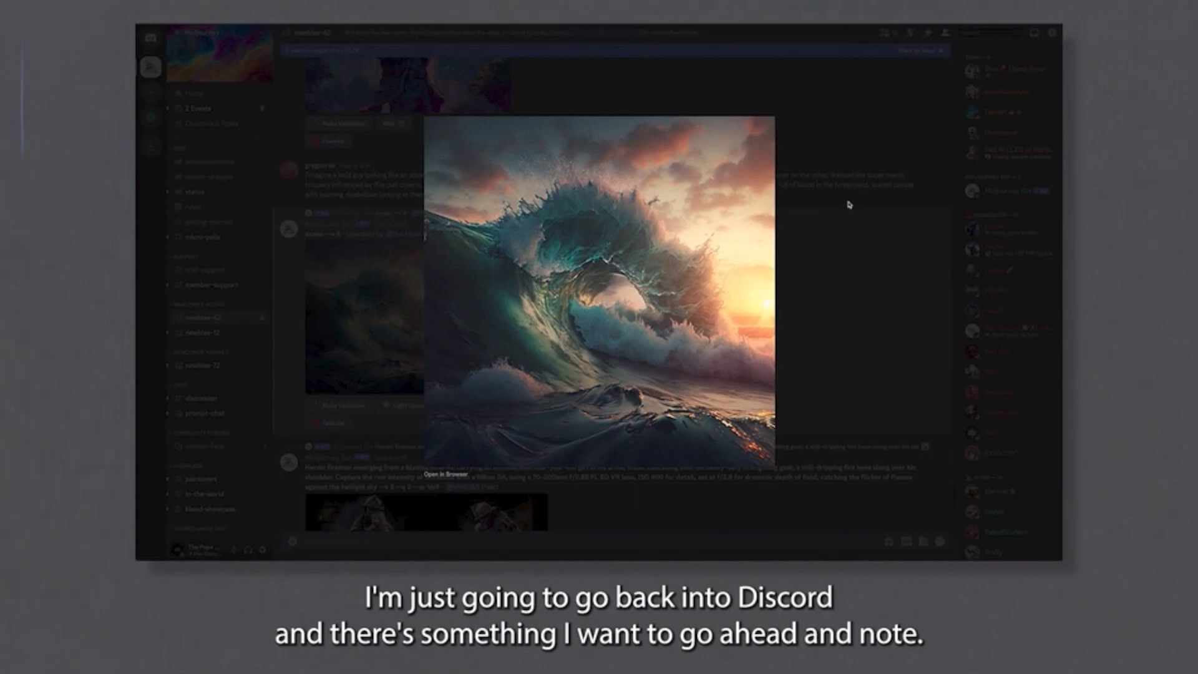
left_click(849, 204)
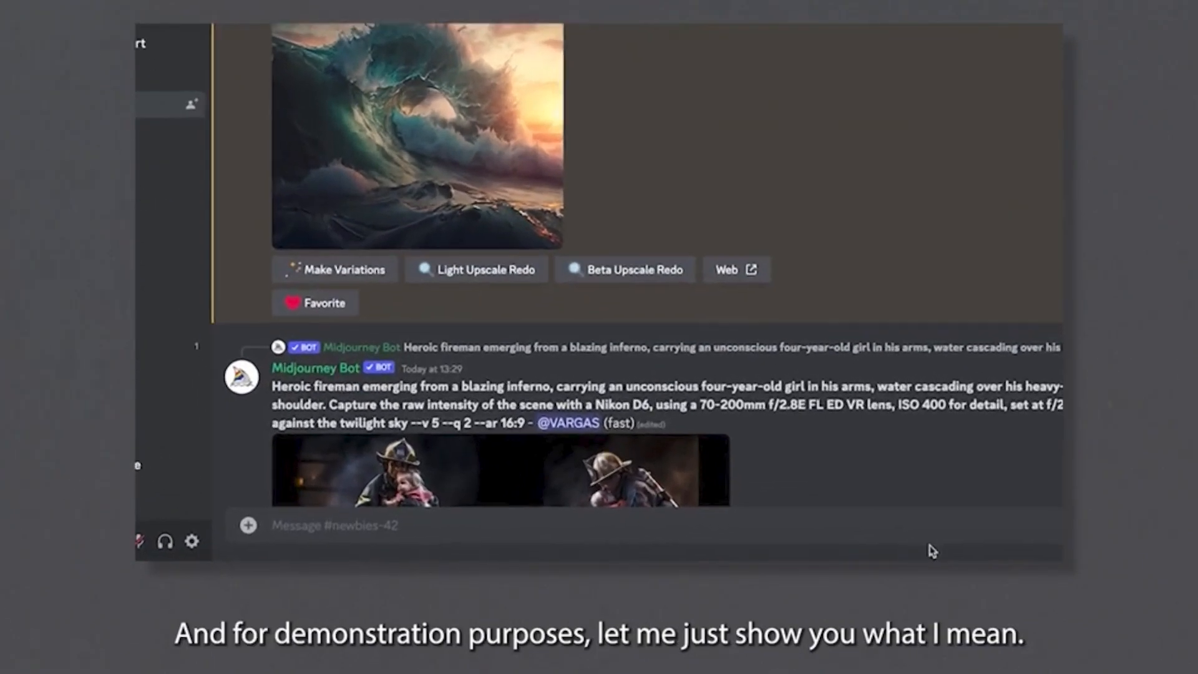
Bring up the Midjourney settings with the /settings command and switch the model to MJ version 5.
type("/settings")
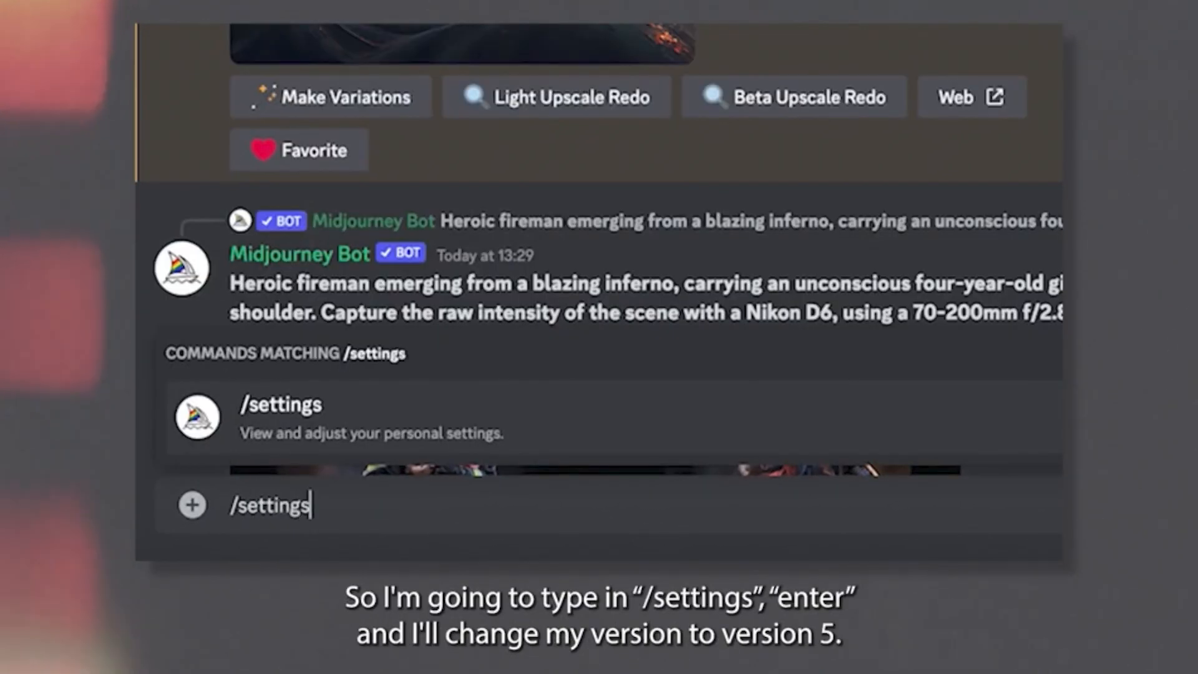
key("Return")
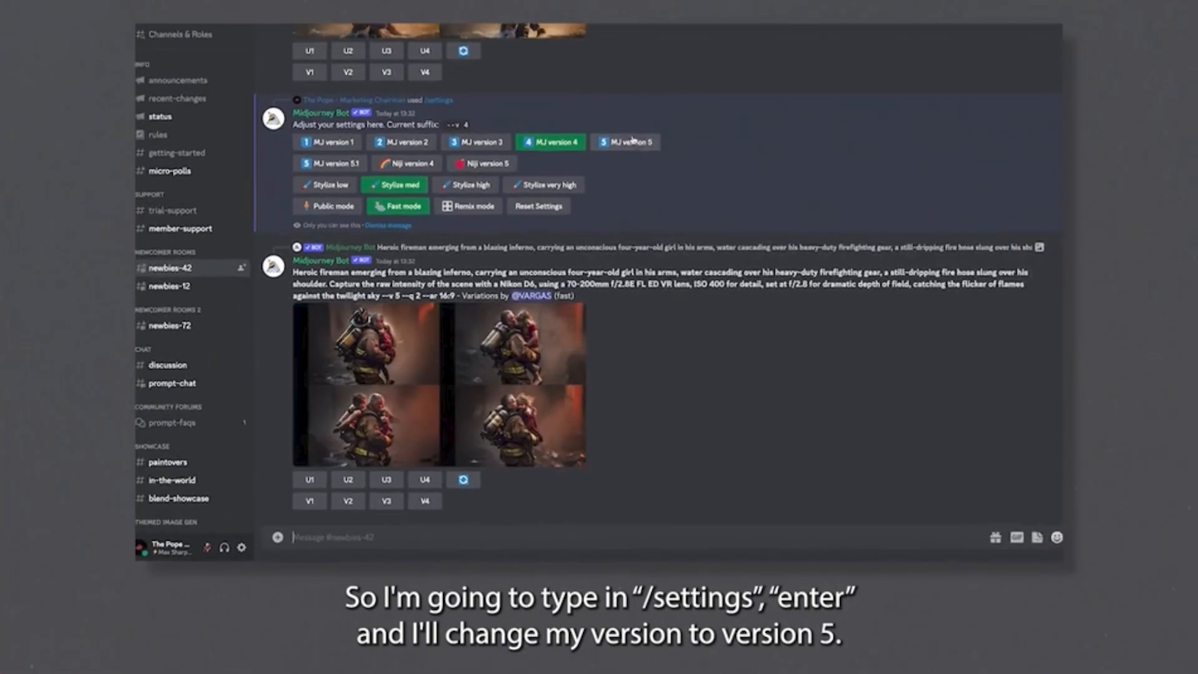
Generate a version 5 image grid with the /imagine command, using the prompt "ocean" again.
type("/")
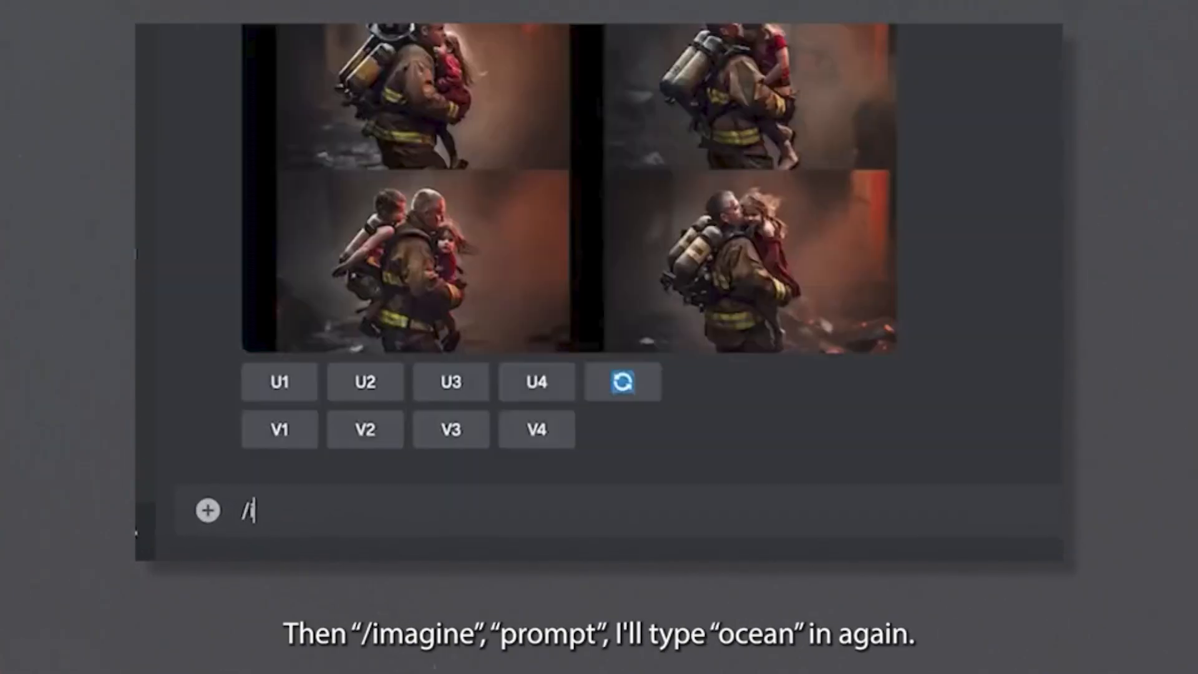
type("imagine")
key("Tab")
type("o")
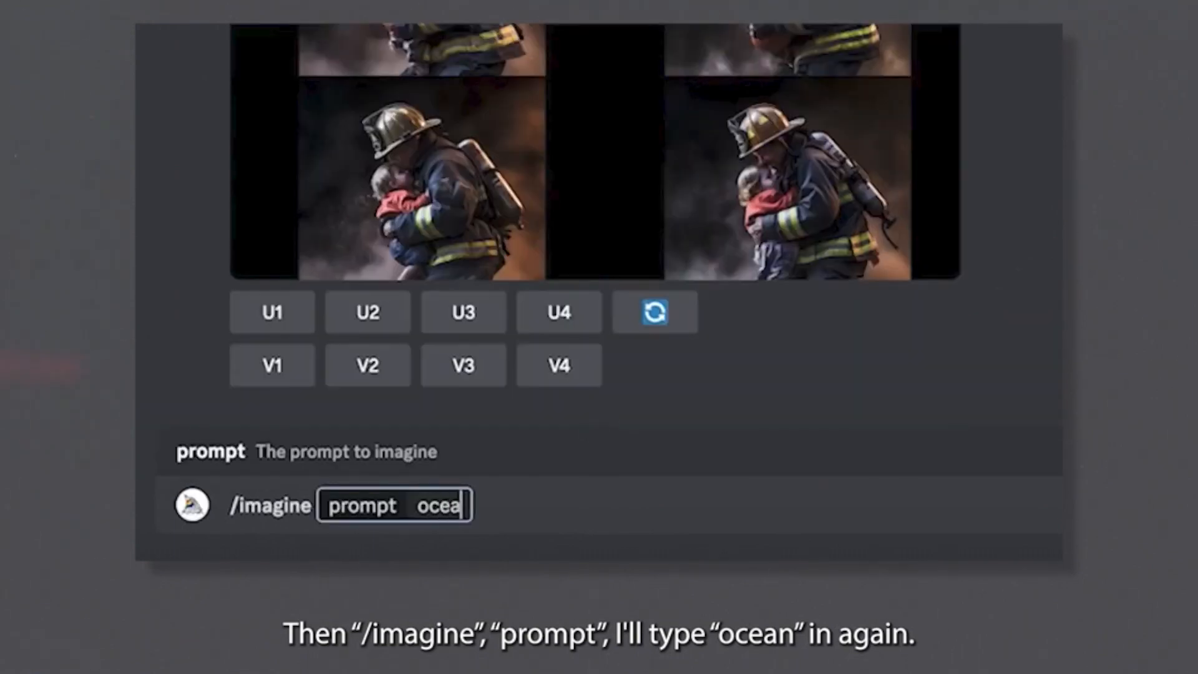
type("cean")
key("Return")
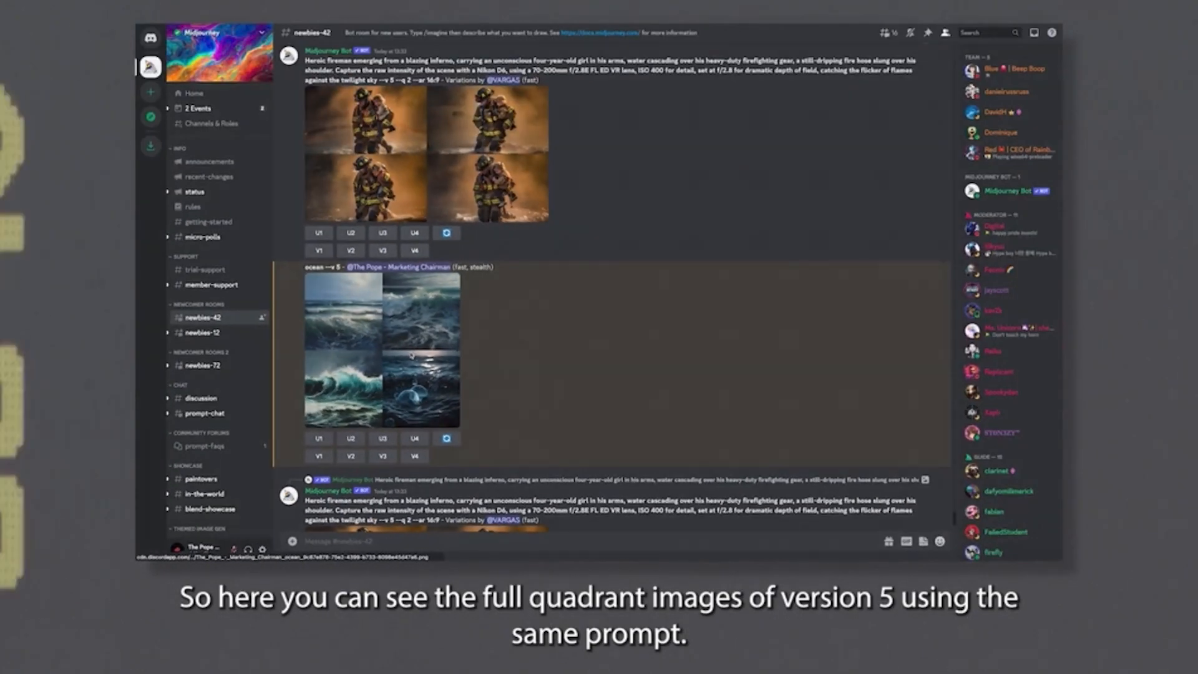
View the version 5 ocean grid enlarged and upscale its fourth image.
left_click(412, 355)
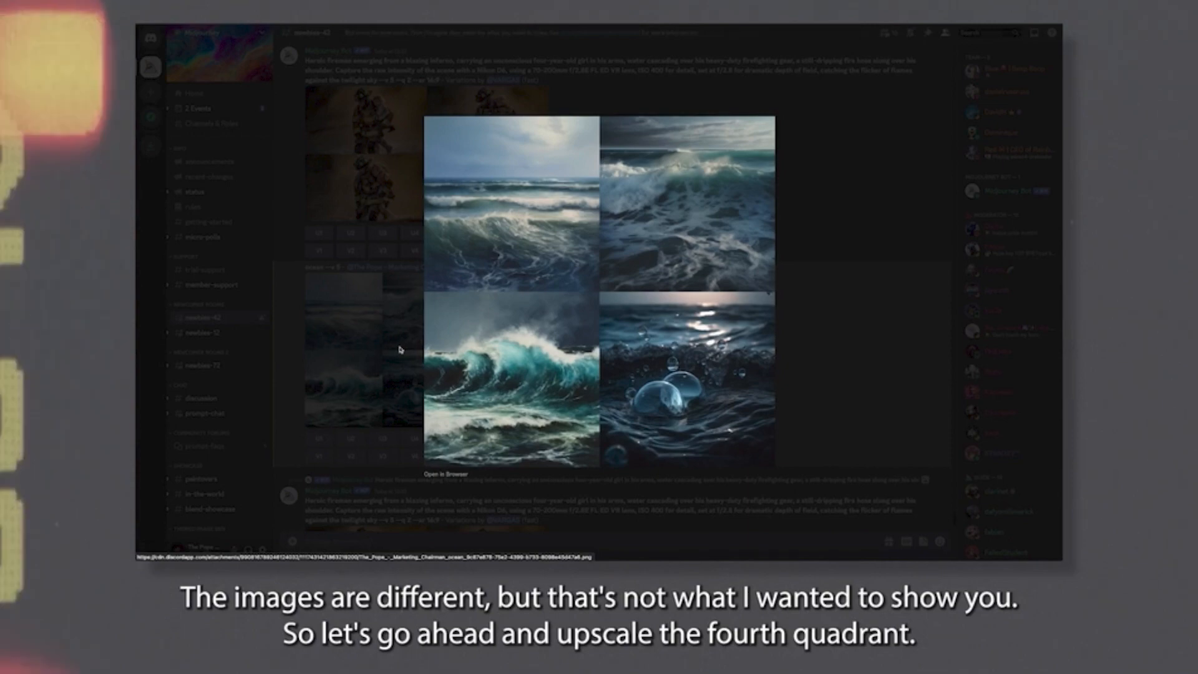
left_click(837, 383)
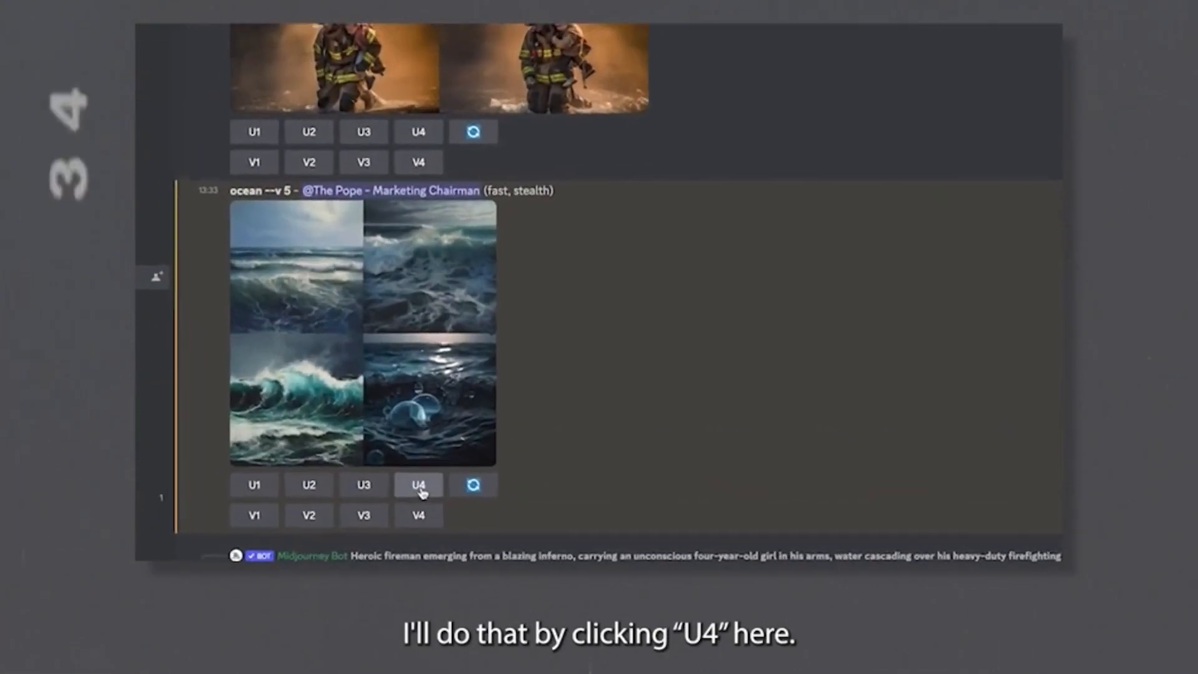
left_click(420, 490)
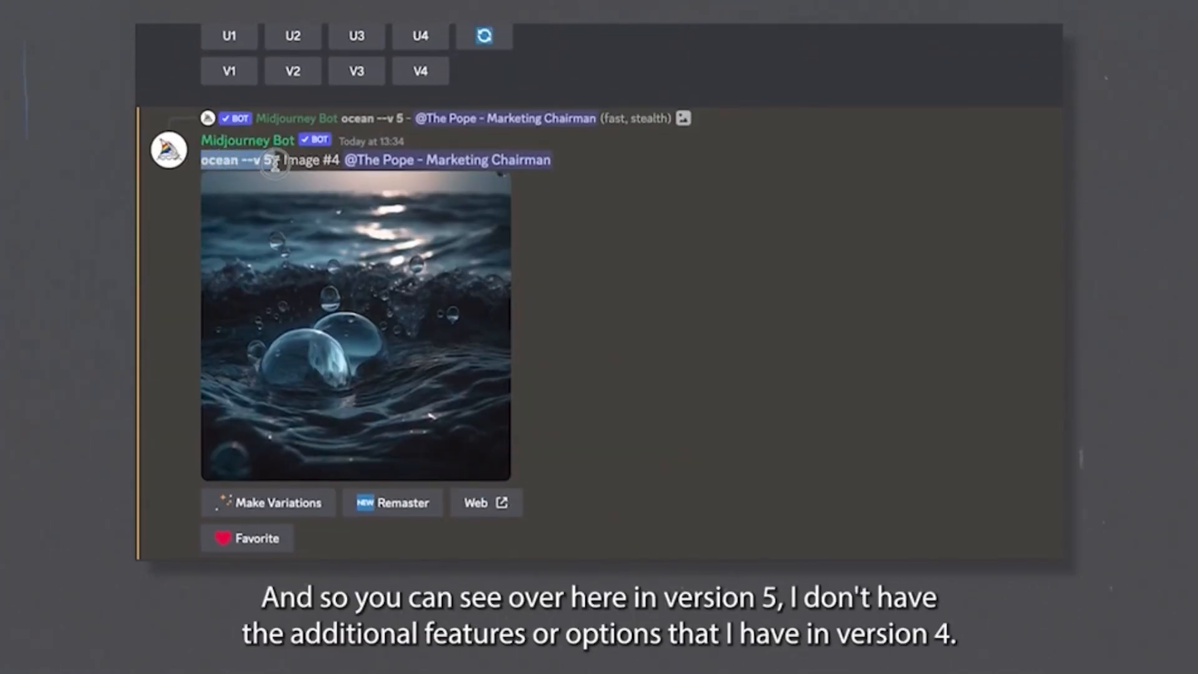
left_click(643, 393)
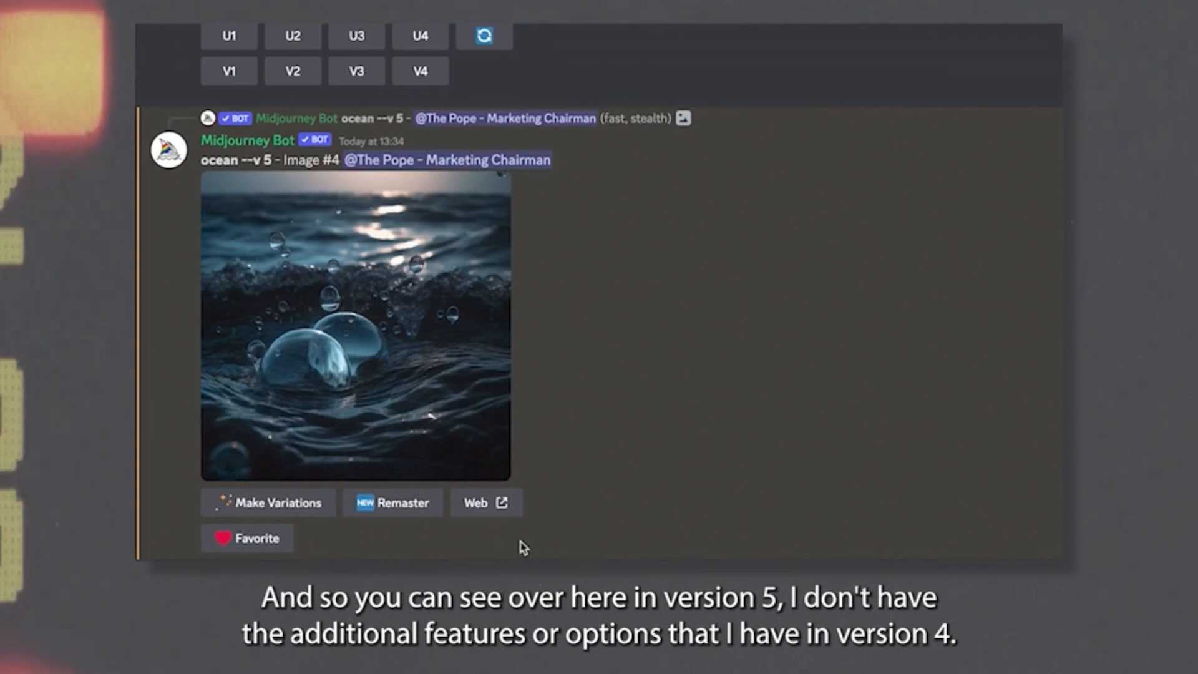